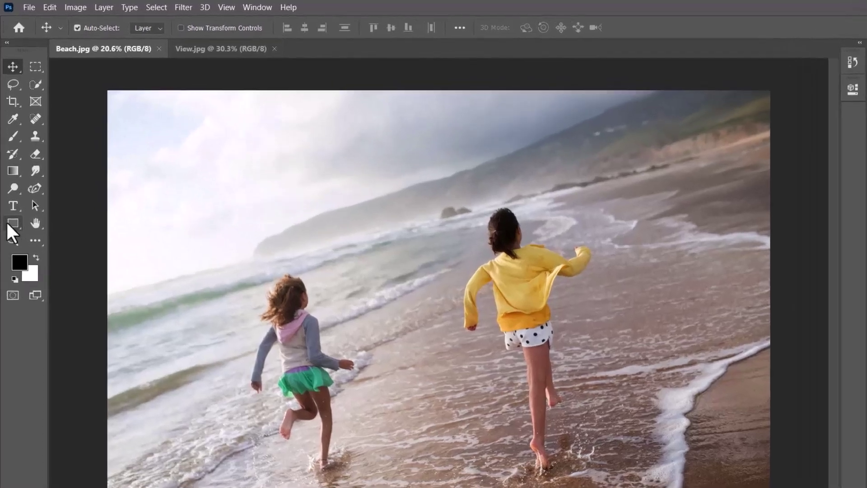
# - Draw a white 1024 × 1024 px square with the Rectangle Tool
pyautogui.click(10, 188)
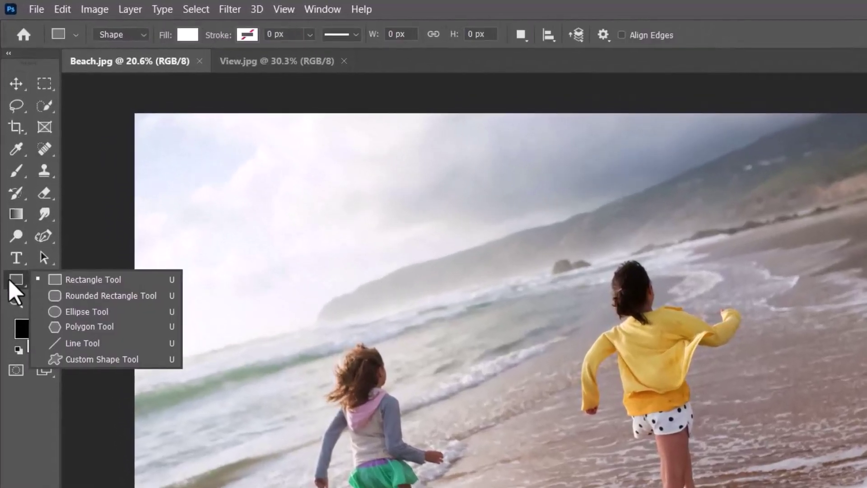
pyautogui.click(103, 281)
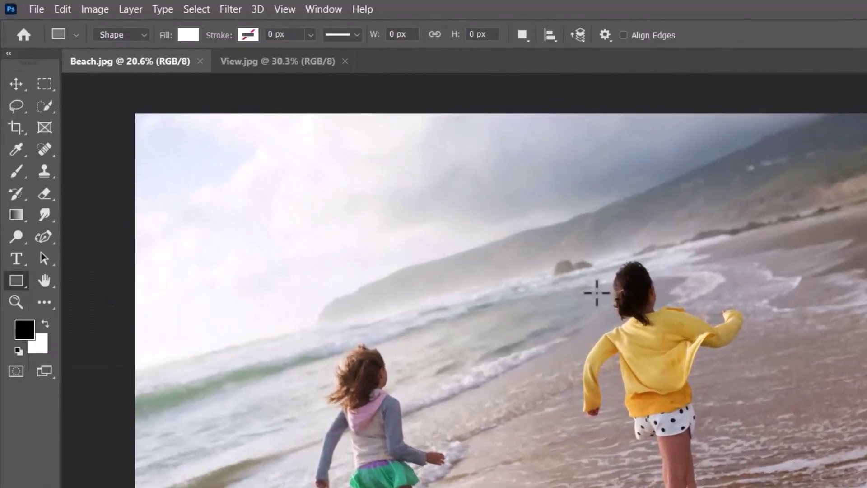
pyautogui.click(491, 309)
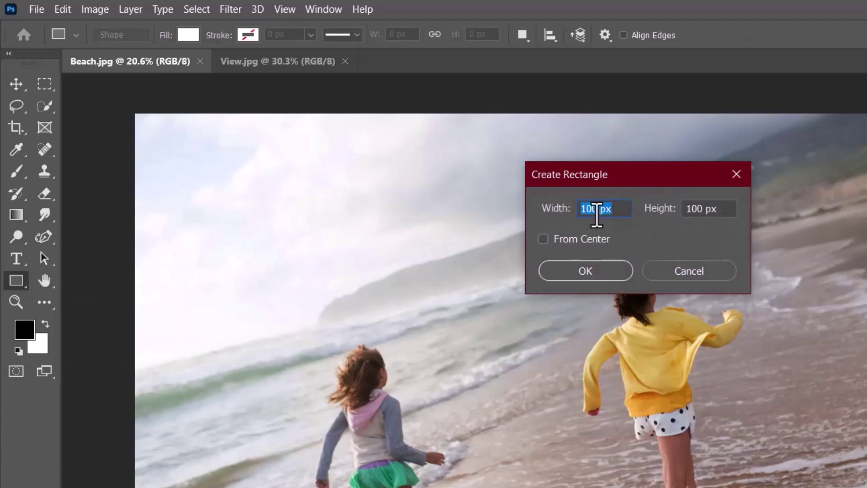
pyautogui.write('1024')
pyautogui.press('Tab')
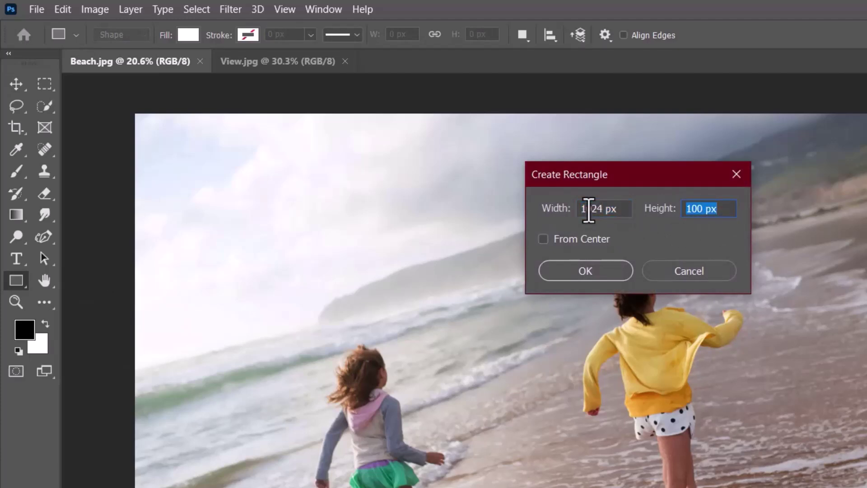
pyautogui.write('1024')
pyautogui.click(586, 271)
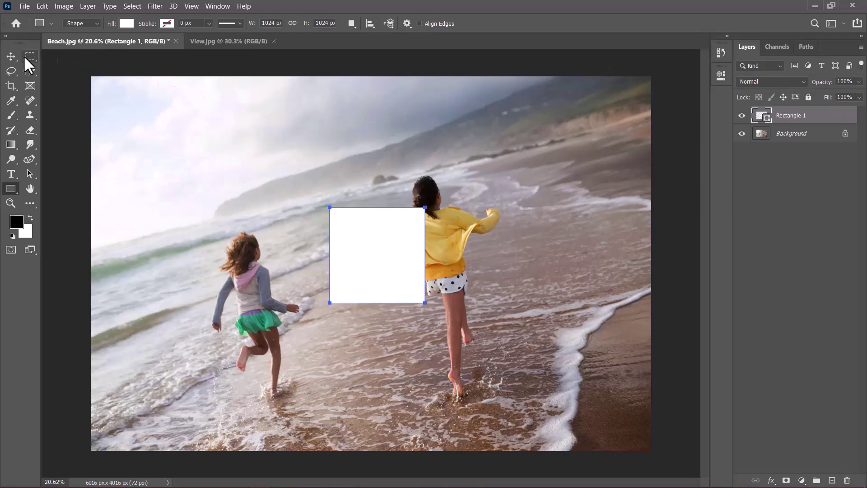
# - Align the square to the canvas's right and top edges so it sits in the top-right corner
pyautogui.click(9, 57)
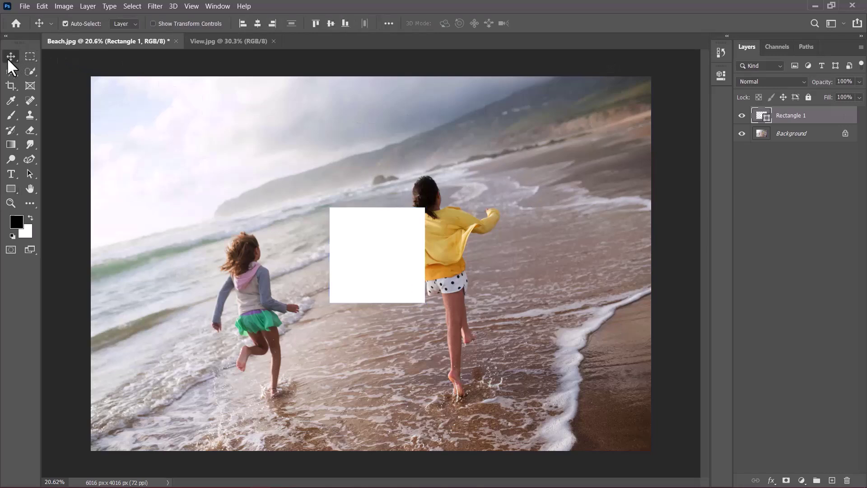
pyautogui.click(388, 23)
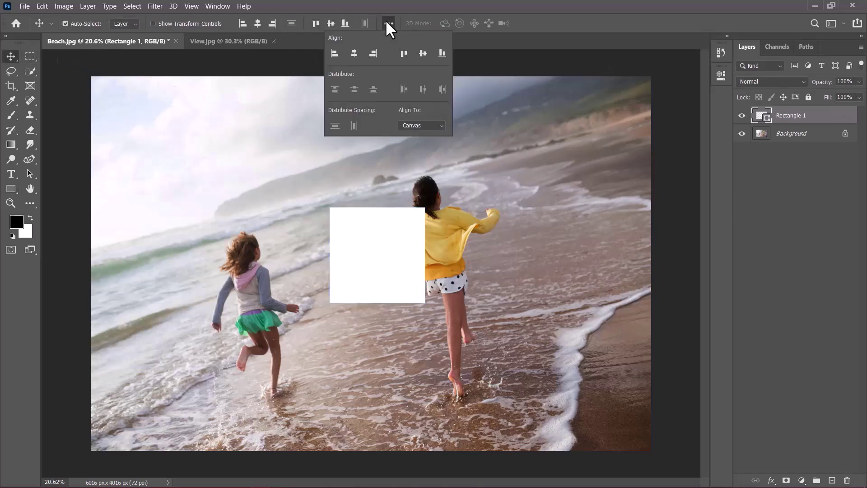
pyautogui.click(416, 128)
pyautogui.click(413, 143)
pyautogui.click(373, 53)
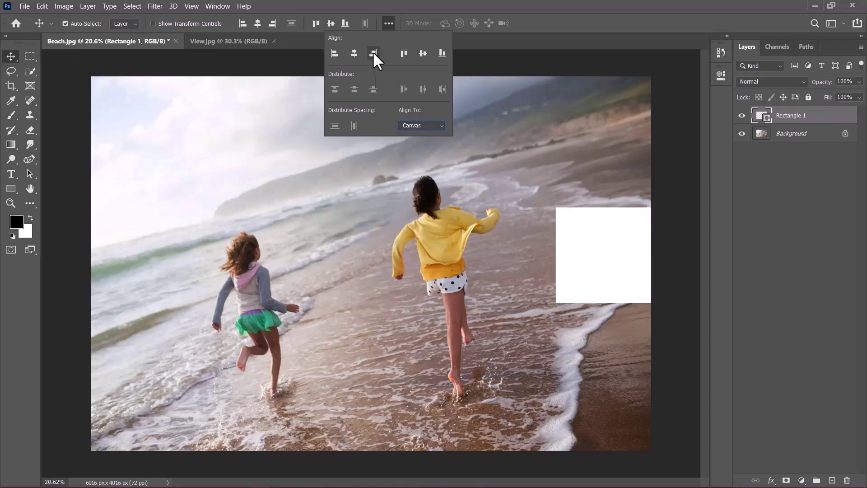
pyautogui.click(404, 53)
pyautogui.click(499, 239)
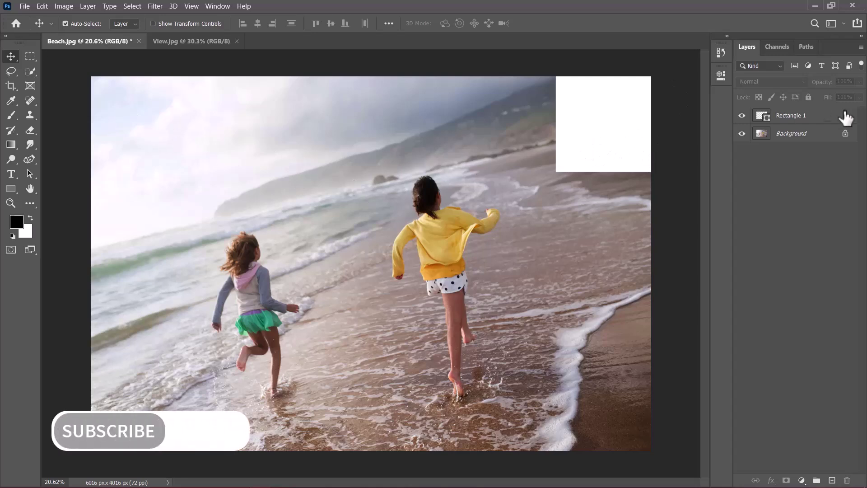
# - Convert the Rectangle 1 and Background layers together into one smart object
pyautogui.click(807, 117)
pyautogui.keyDown('shift'); pyautogui.click(800, 134); pyautogui.keyUp('shift')
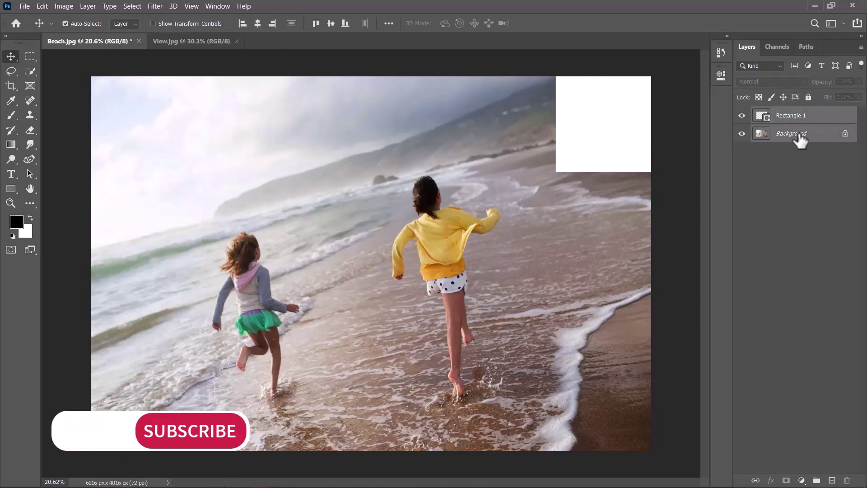
pyautogui.rightClick(800, 136)
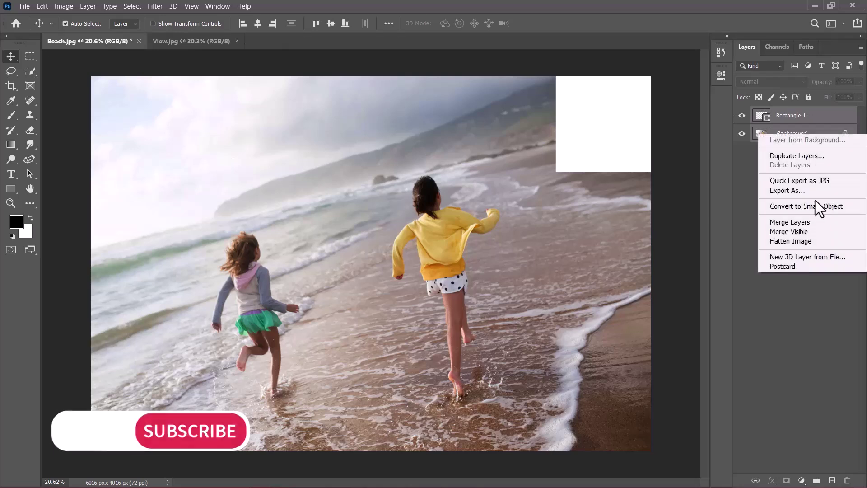
pyautogui.click(792, 207)
# - Warp the smart object's top-right corner inward into a page curl and commit it
pyautogui.press('ctrl')
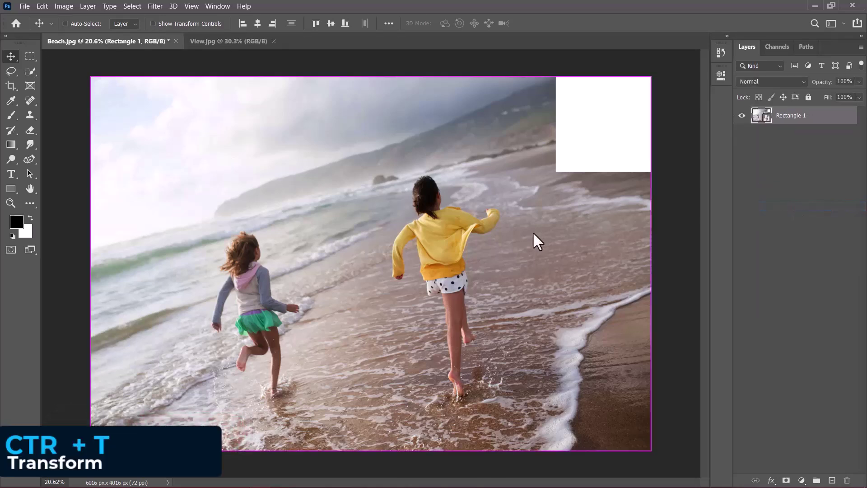
pyautogui.hotkey('ctrl', 't')
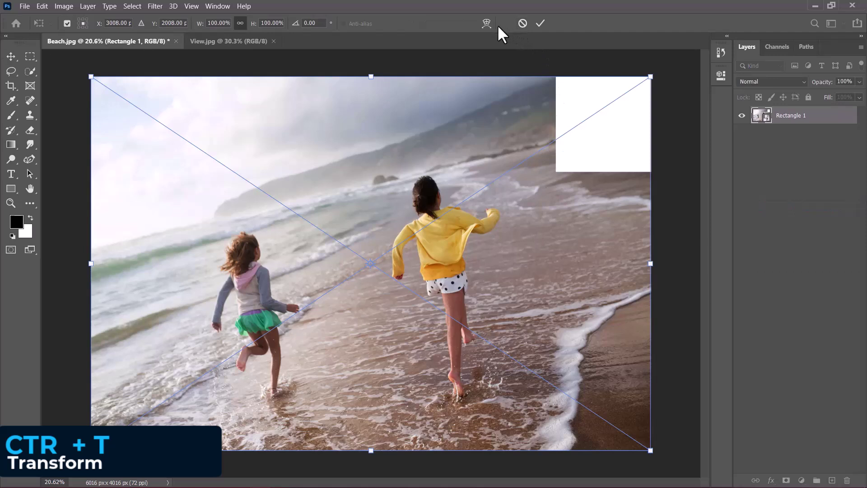
pyautogui.click(487, 28)
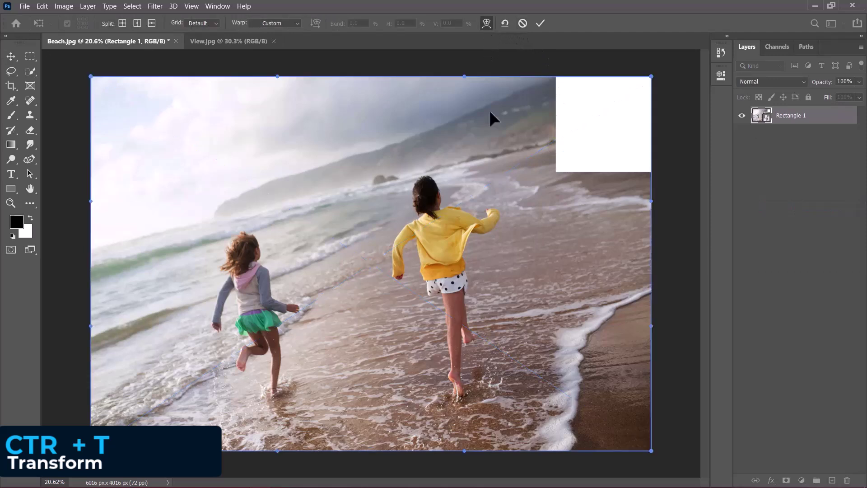
pyautogui.moveTo(639, 90); pyautogui.dragTo(497, 203)
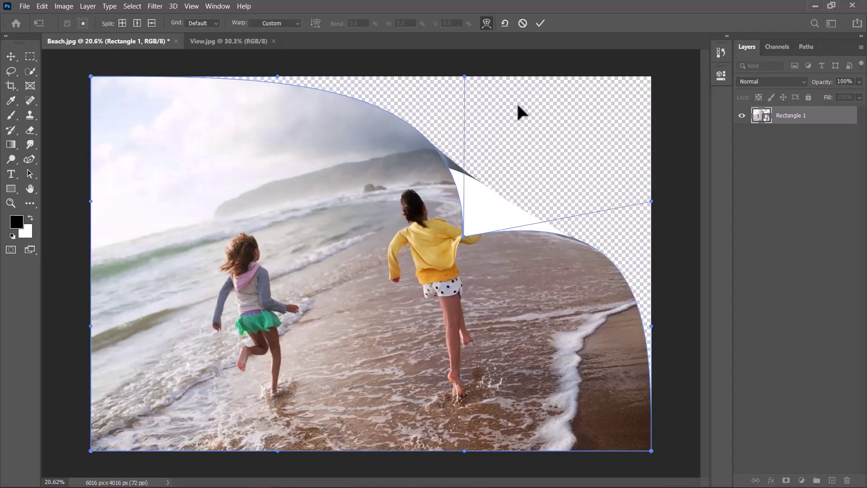
pyautogui.click(539, 24)
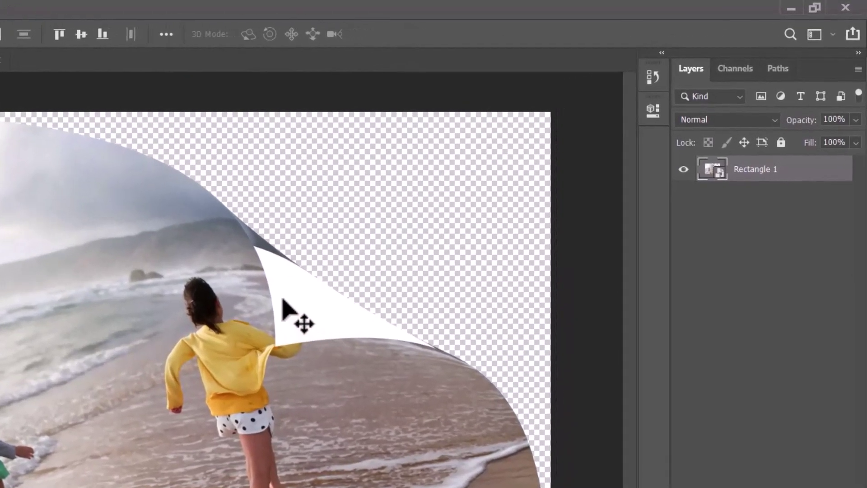
pyautogui.scroll(3, 283, 301)
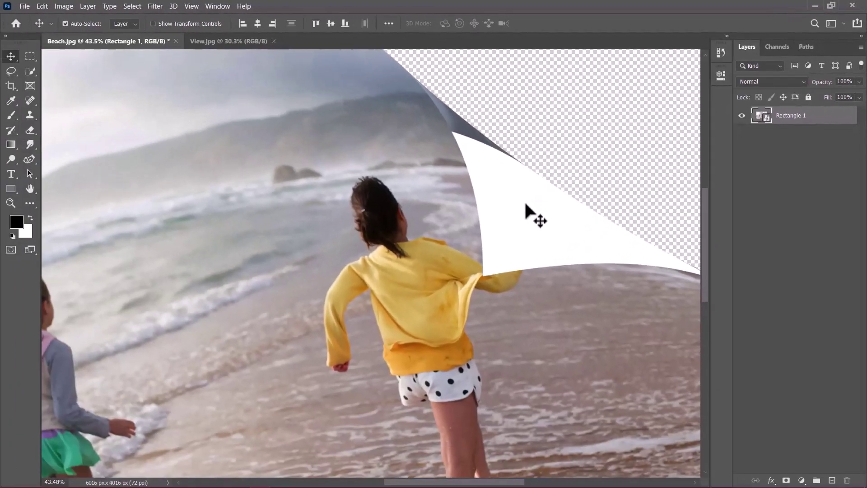
# - Undo the page-curl warp and change the square's fill to a gradient
pyautogui.hotkey('ctrl', '0')
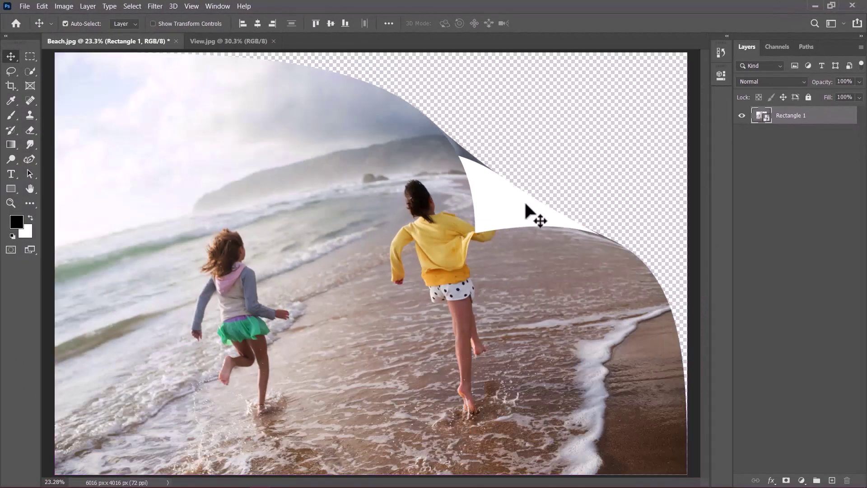
pyautogui.hotkey('ctrl', 'z')
pyautogui.hotkey('ctrl', 'z')
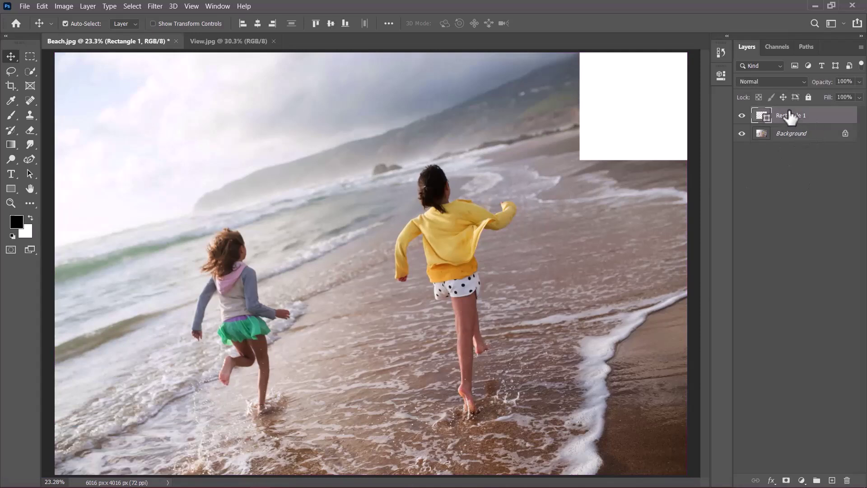
pyautogui.click(27, 177)
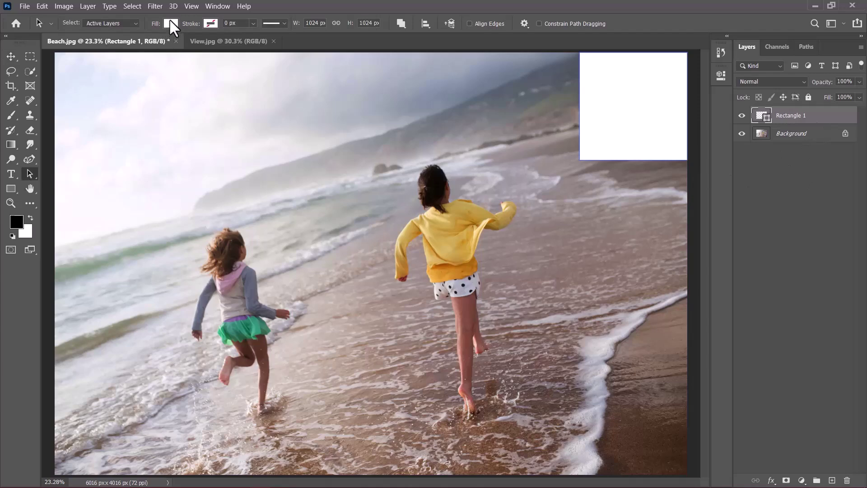
pyautogui.click(171, 24)
pyautogui.click(144, 45)
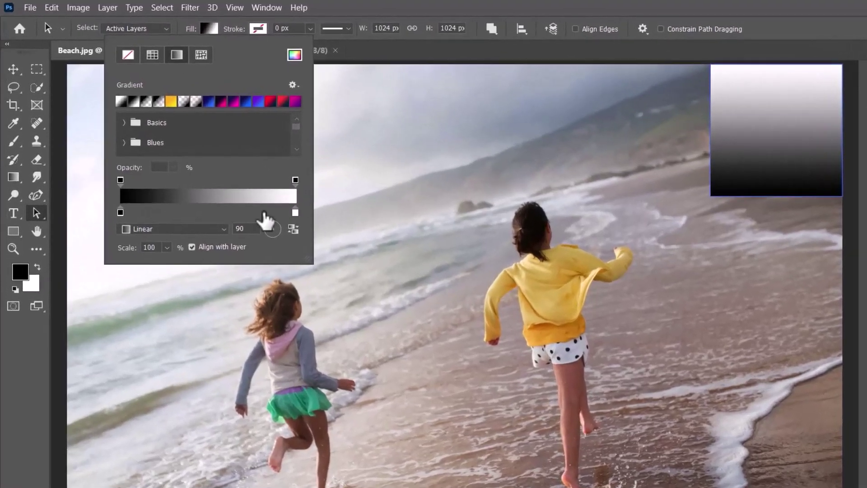
# - Set the gradient angle to 65° and fade its left stop to 0% opacity
pyautogui.moveTo(251, 229); pyautogui.dragTo(228, 235)
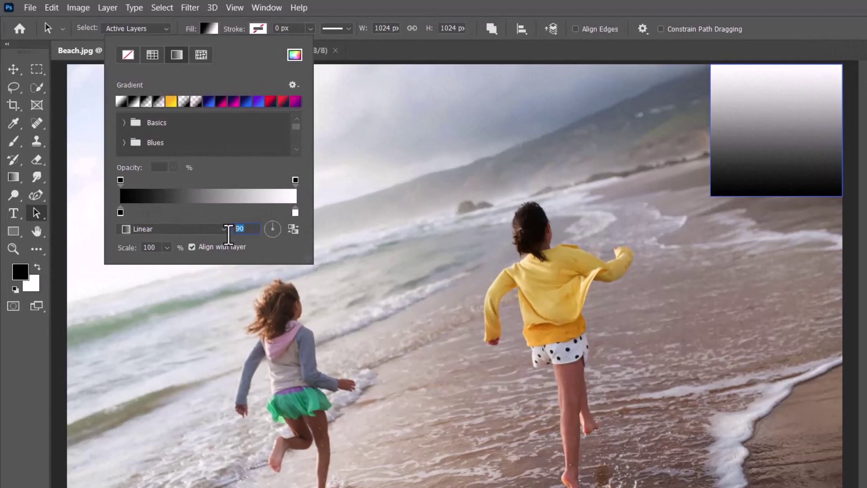
pyautogui.write('65')
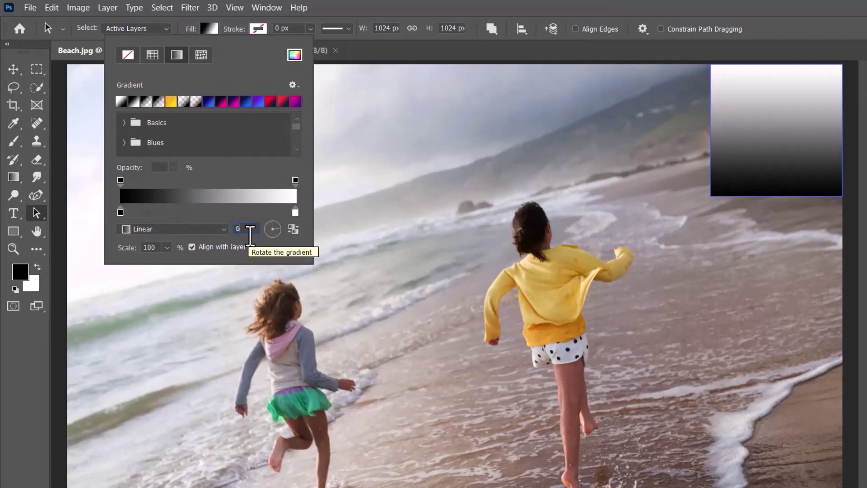
pyautogui.click(293, 228)
pyautogui.click(292, 228)
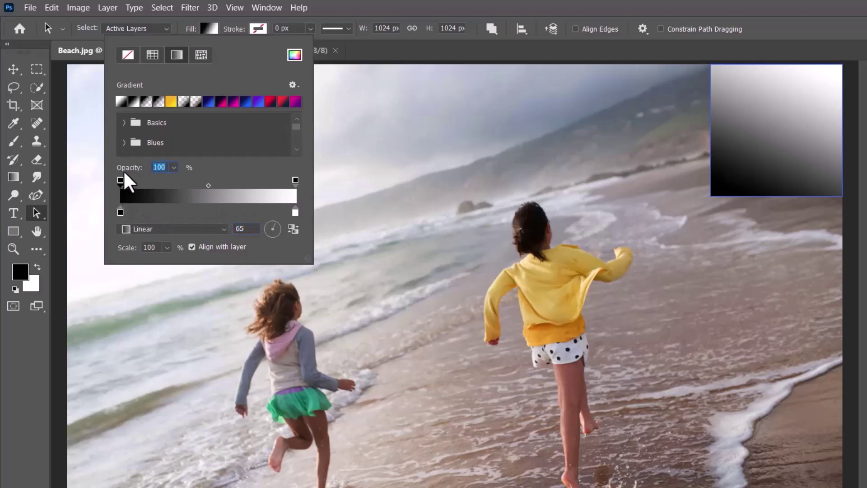
pyautogui.moveTo(134, 174); pyautogui.dragTo(11, 187)
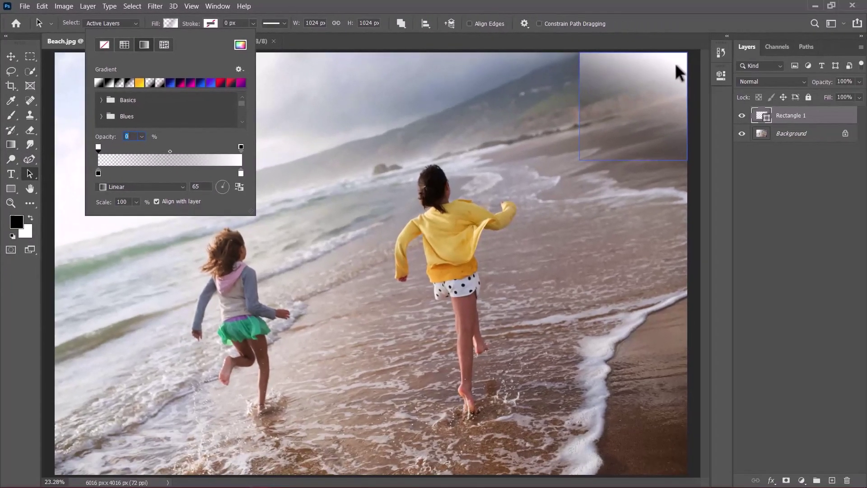
# - Merge both layers back into a single smart object
pyautogui.click(795, 134)
pyautogui.keyDown('shift'); pyautogui.click(794, 132); pyautogui.keyUp('shift')
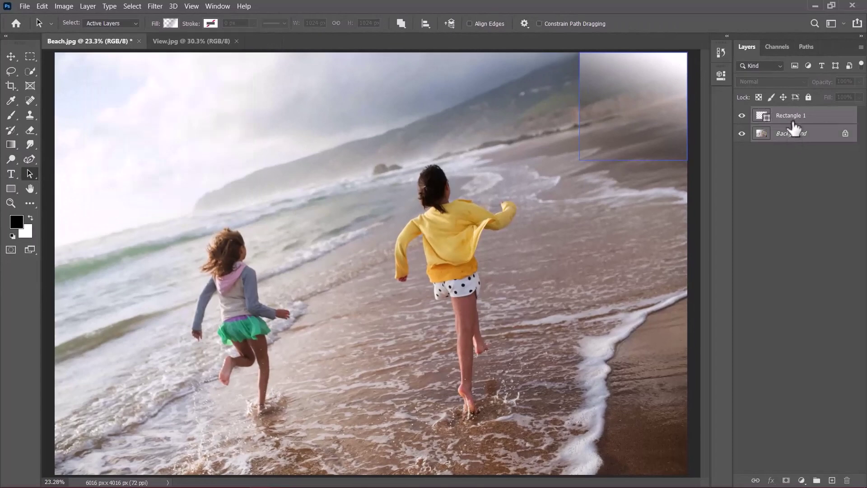
pyautogui.rightClick(794, 116)
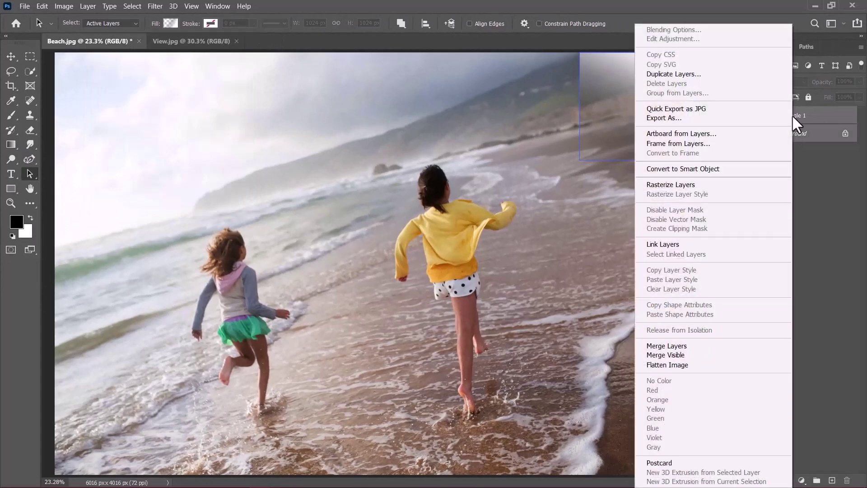
pyautogui.click(688, 170)
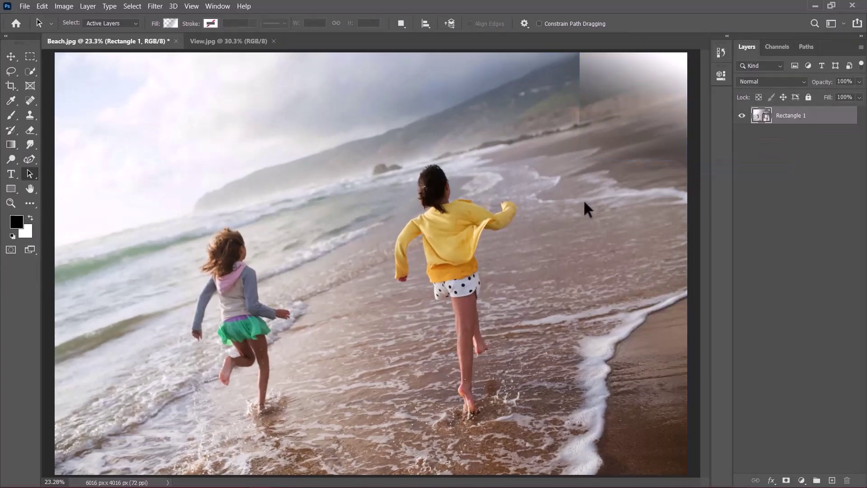
# - Reapply the top-right page-curl warp, fit the photo on screen, then switch to View.jpg
pyautogui.hotkey('ctrl', 't')
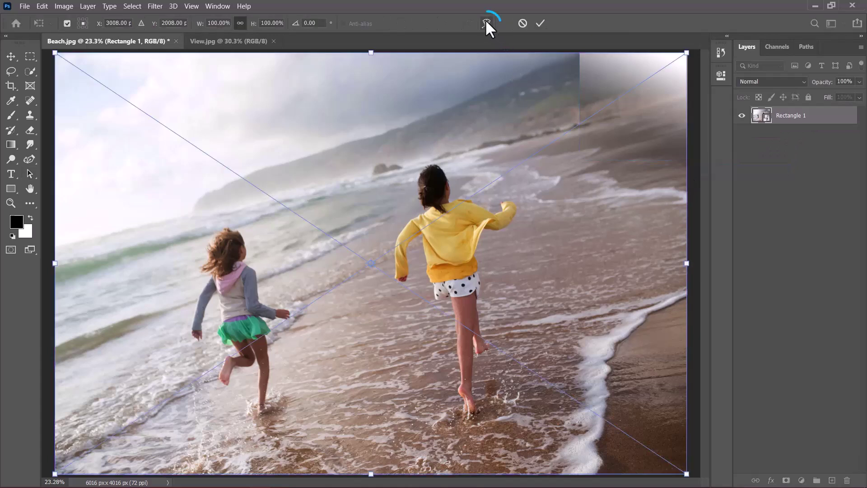
pyautogui.click(487, 23)
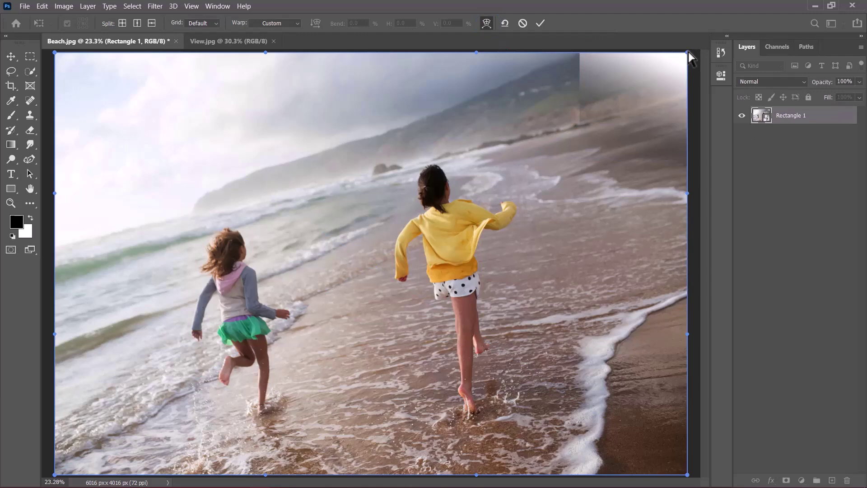
pyautogui.moveTo(687, 53); pyautogui.dragTo(511, 224)
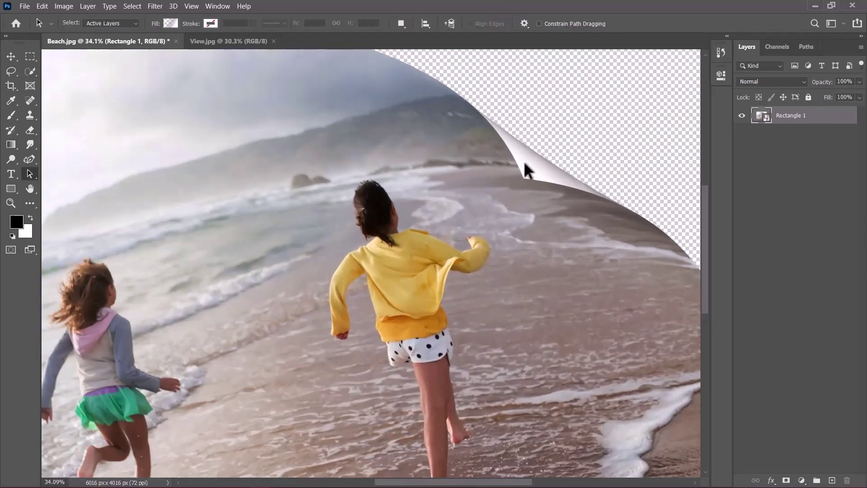
pyautogui.scroll(5, 524, 170)
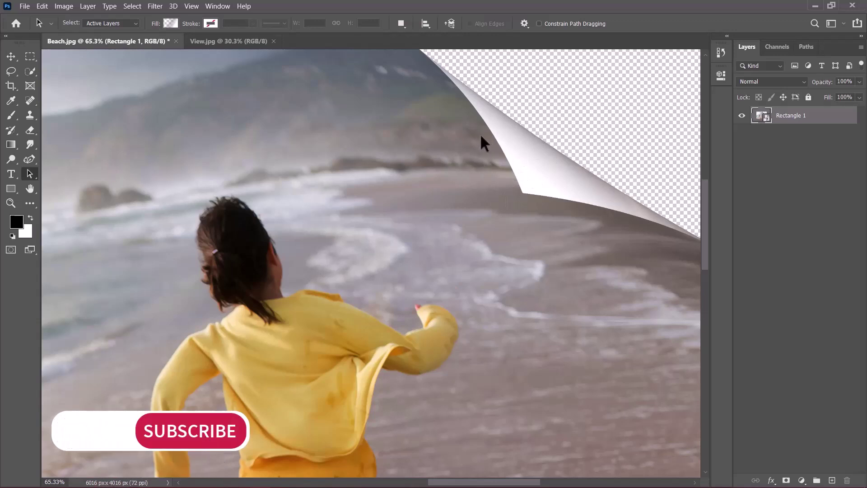
pyautogui.hotkey('ctrl', '0')
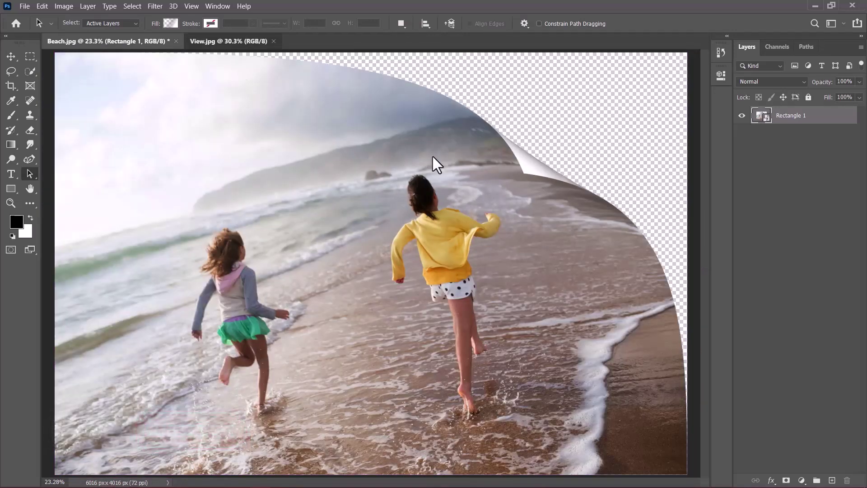
pyautogui.hotkey('ctrl', 'Tab')
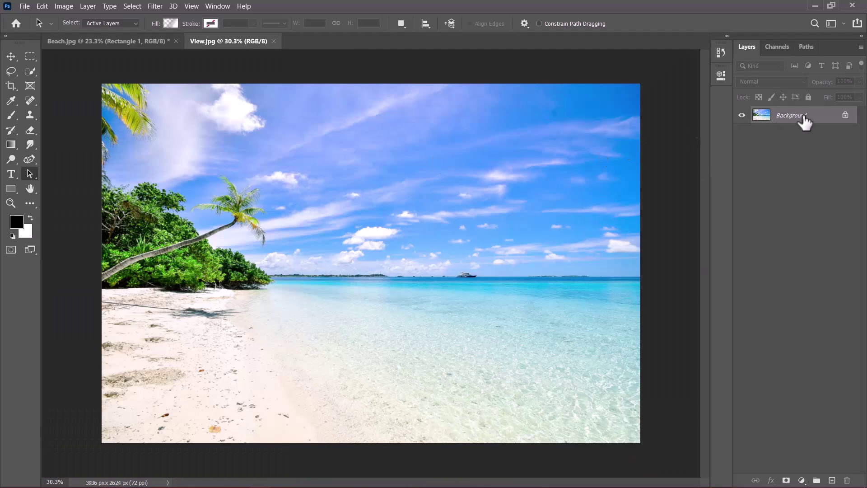
# - Duplicate View.jpg's Background layer into the Beach.jpg document
pyautogui.rightClick(805, 121)
pyautogui.click(796, 138)
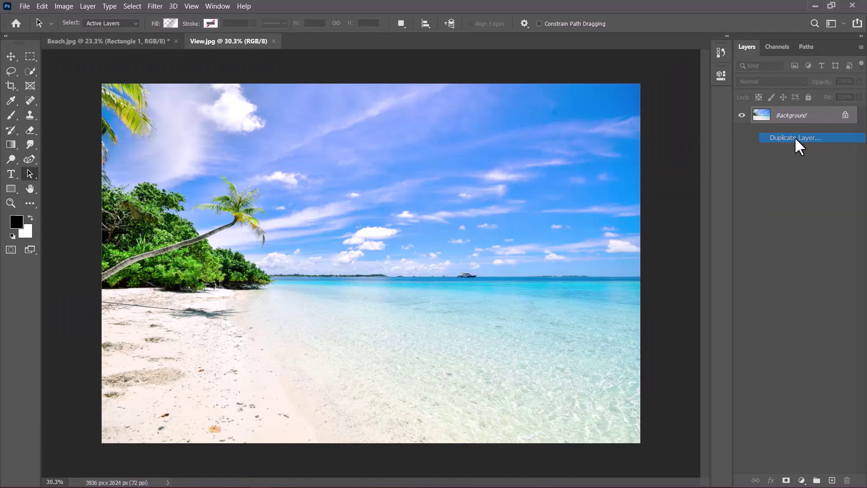
pyautogui.click(402, 178)
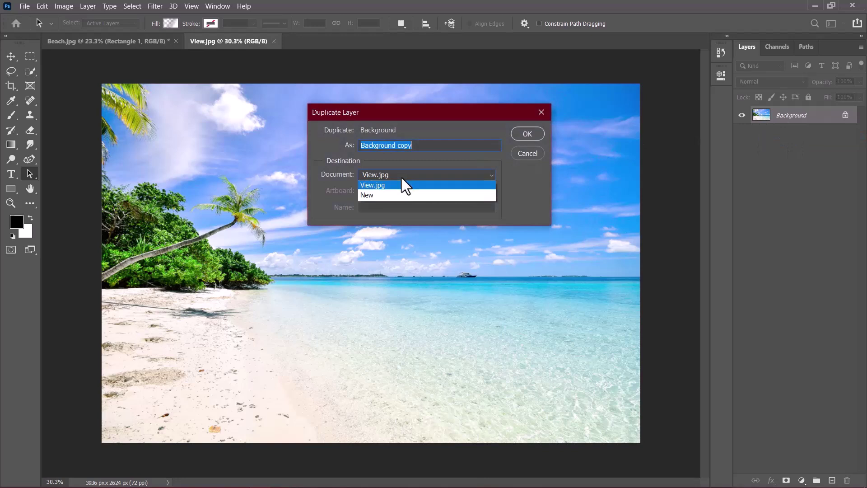
pyautogui.click(382, 188)
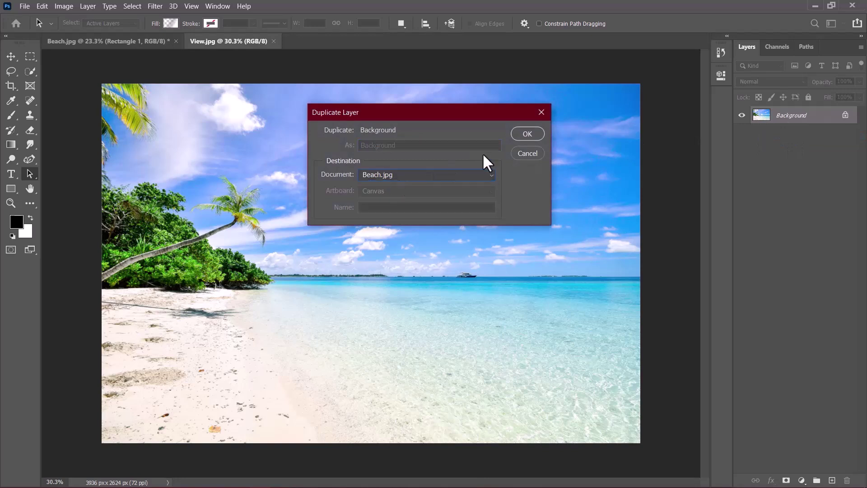
pyautogui.click(529, 133)
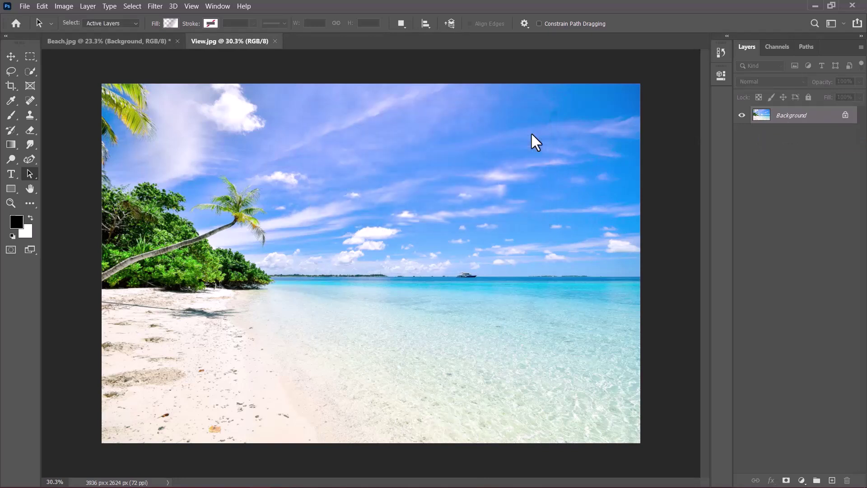
# - Move the tropical beach layer below the curled photo and convert it to a smart object
pyautogui.click(106, 39)
pyautogui.press('v')
pyautogui.moveTo(267, 129); pyautogui.dragTo(368, 192)
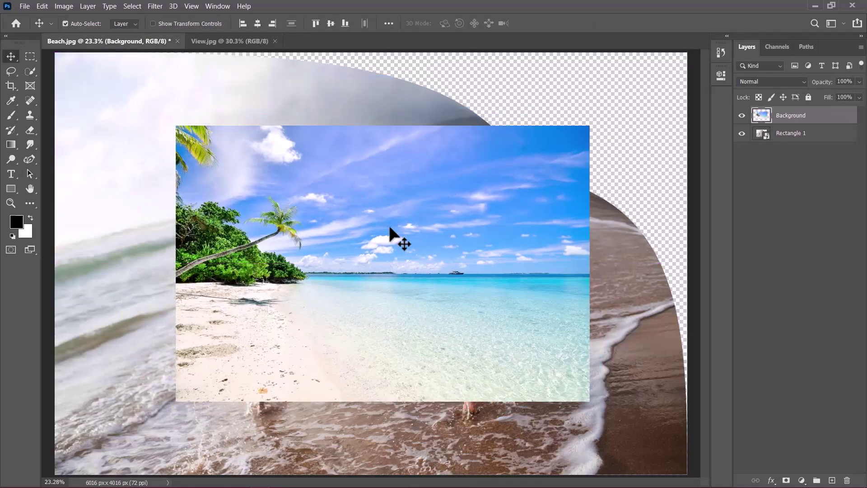
pyautogui.moveTo(793, 116); pyautogui.dragTo(795, 152)
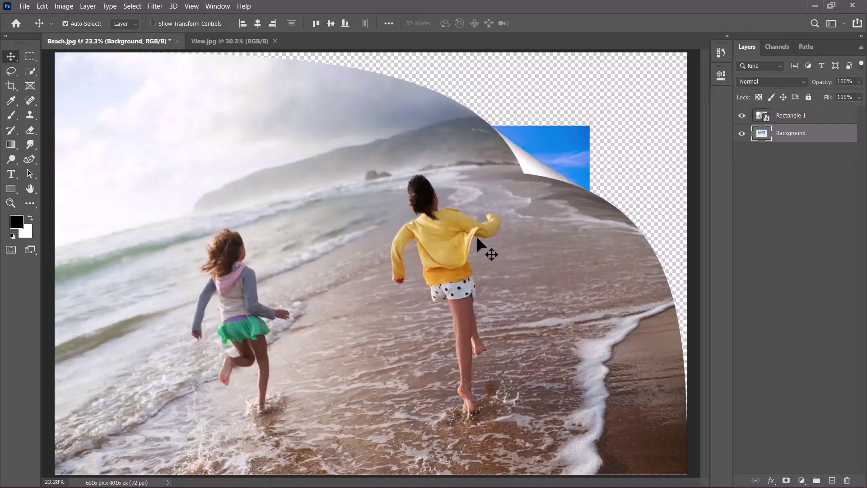
pyautogui.rightClick(794, 141)
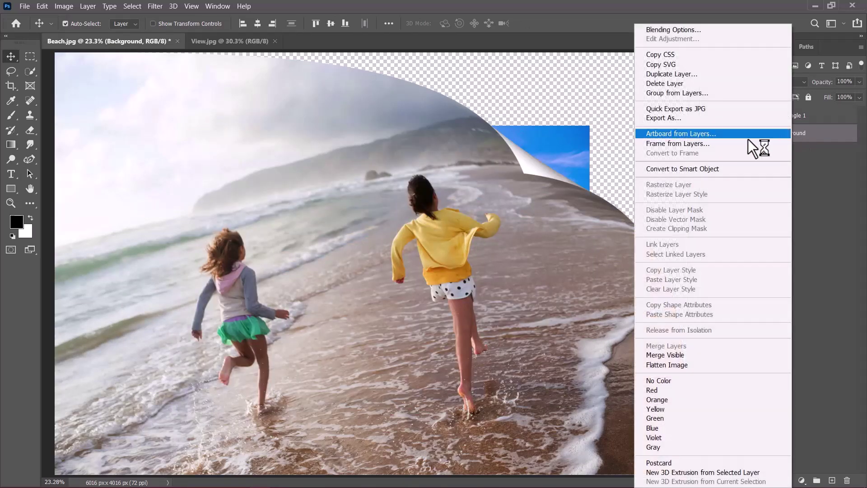
pyautogui.click(690, 173)
# - Enlarge the tropical beach layer and flip it horizontally to fill the peeled corner
pyautogui.press('ctrl')
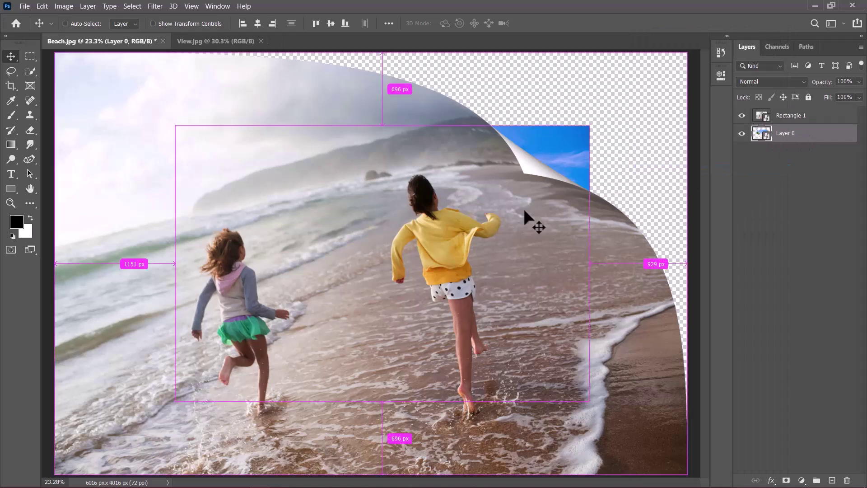
pyautogui.hotkey('ctrl', 't')
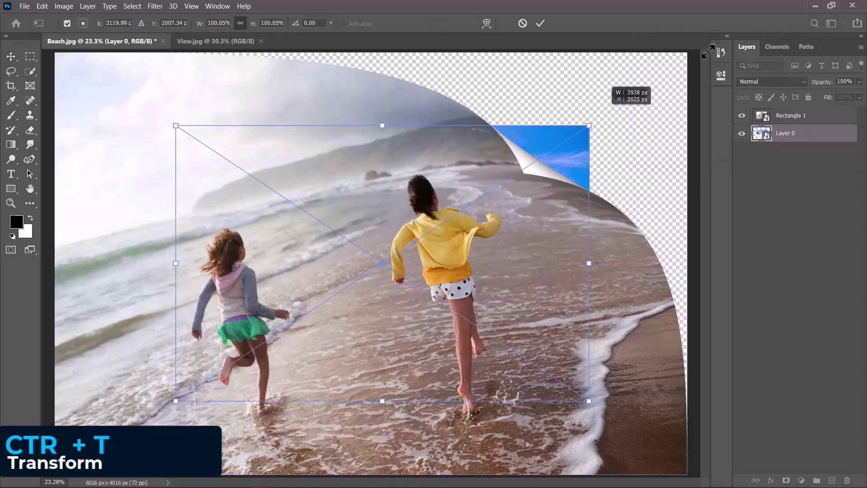
pyautogui.moveTo(715, 44); pyautogui.dragTo(713, 37)
pyautogui.hotkey('ctrl', '-')
pyautogui.rightClick(405, 199)
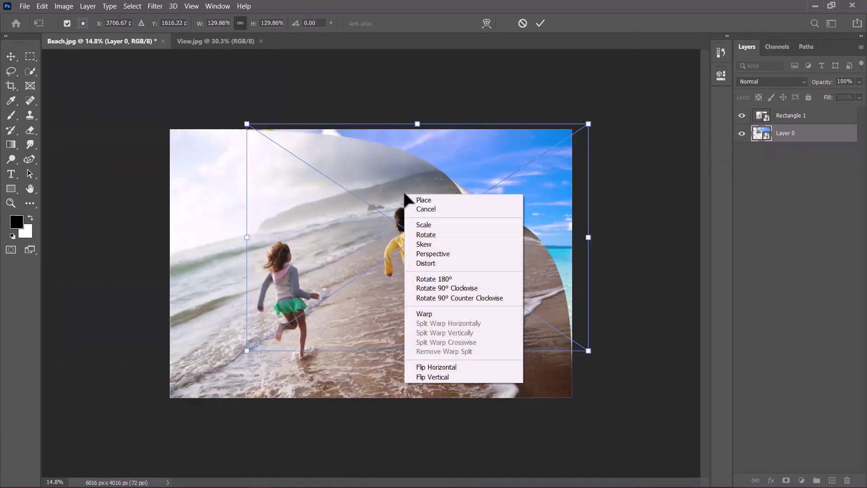
pyautogui.click(445, 368)
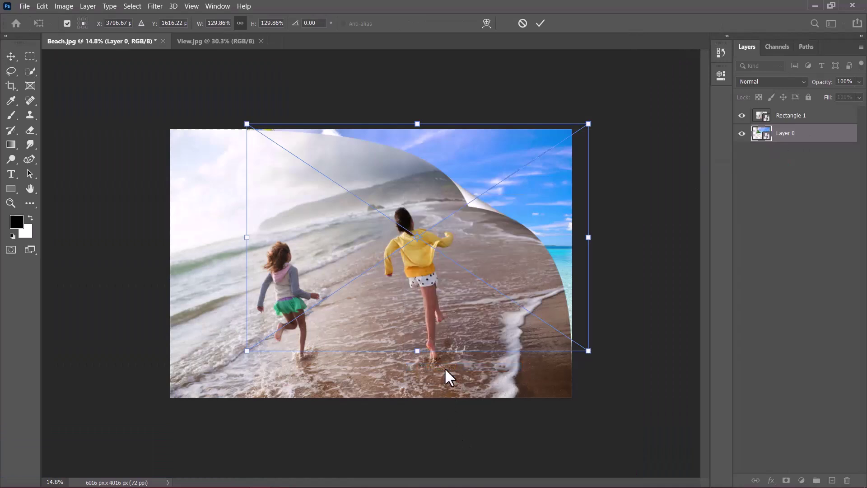
pyautogui.click(541, 24)
pyautogui.hotkey('ctrl', '0')
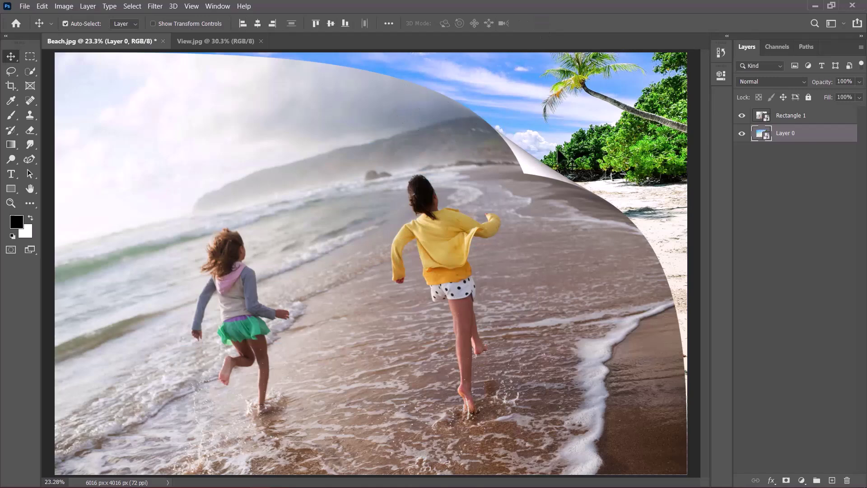
# - Rename the curled photo layer to 'Image' and add a Drop Shadow from the fx menu
pyautogui.click(793, 116)
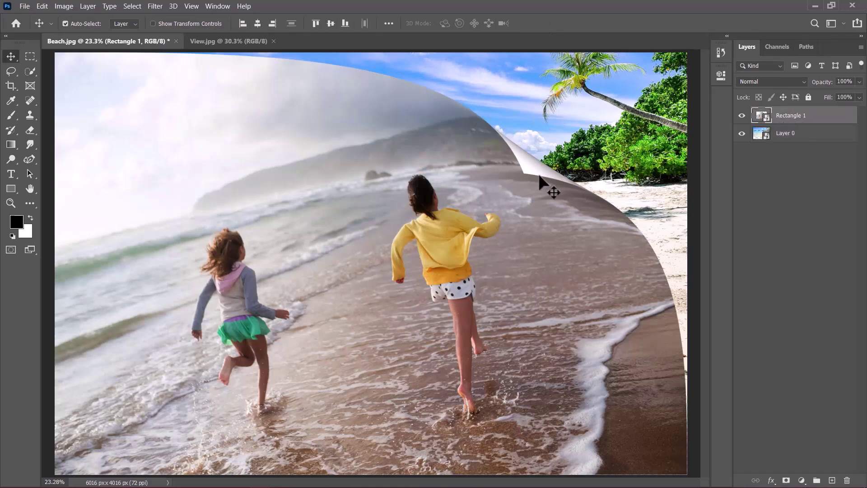
pyautogui.doubleClick(795, 115)
pyautogui.write('Image')
pyautogui.press('Return')
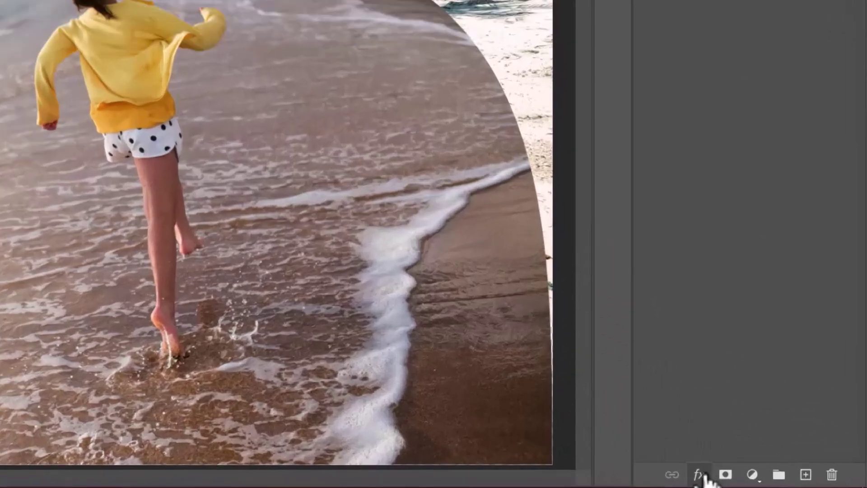
pyautogui.click(772, 479)
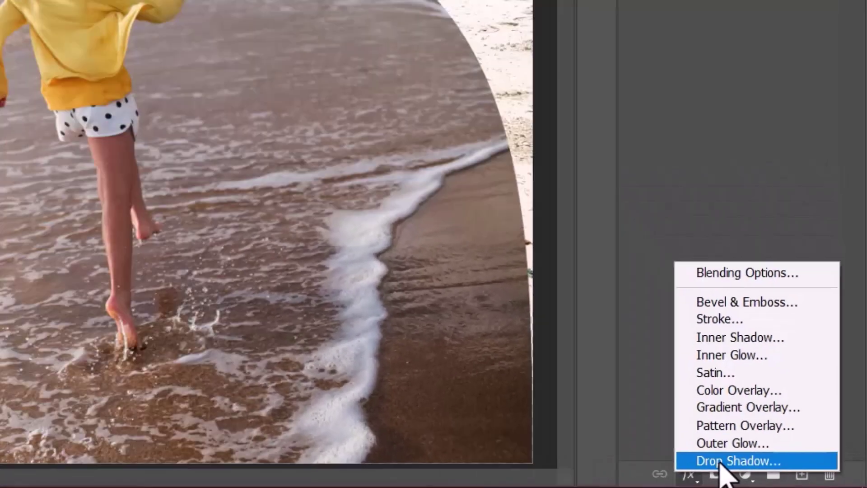
pyautogui.click(637, 451)
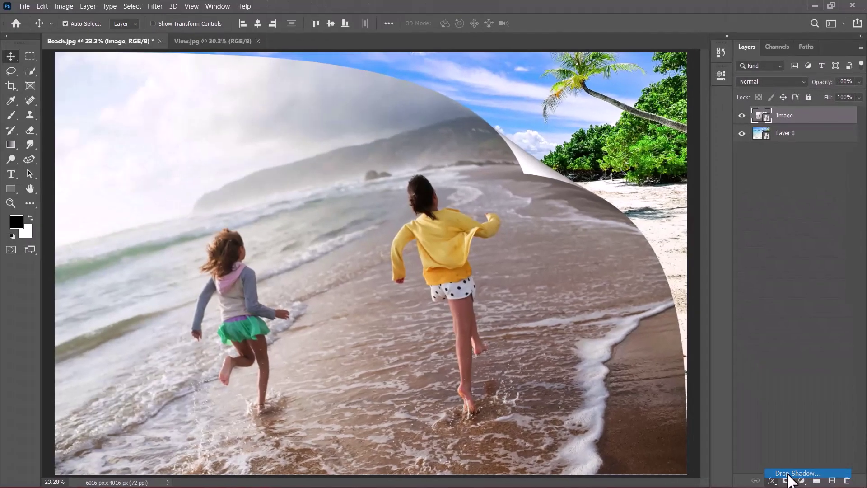
# - Reset the drop shadow to its default values and drag it into place on the canvas
pyautogui.moveTo(393, 183); pyautogui.dragTo(480, 196)
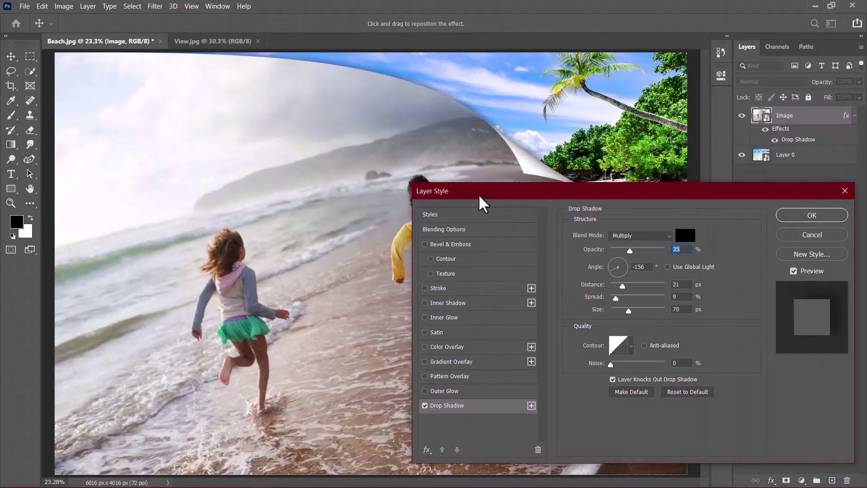
pyautogui.click(687, 392)
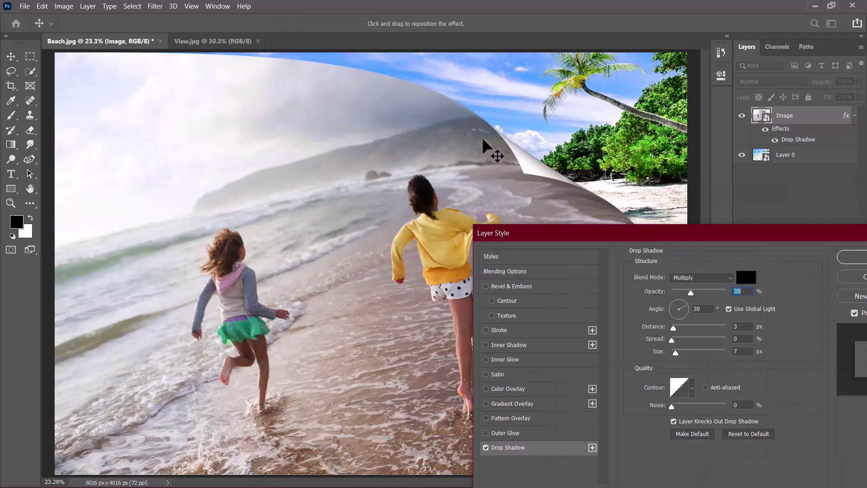
pyautogui.moveTo(481, 161); pyautogui.dragTo(533, 156)
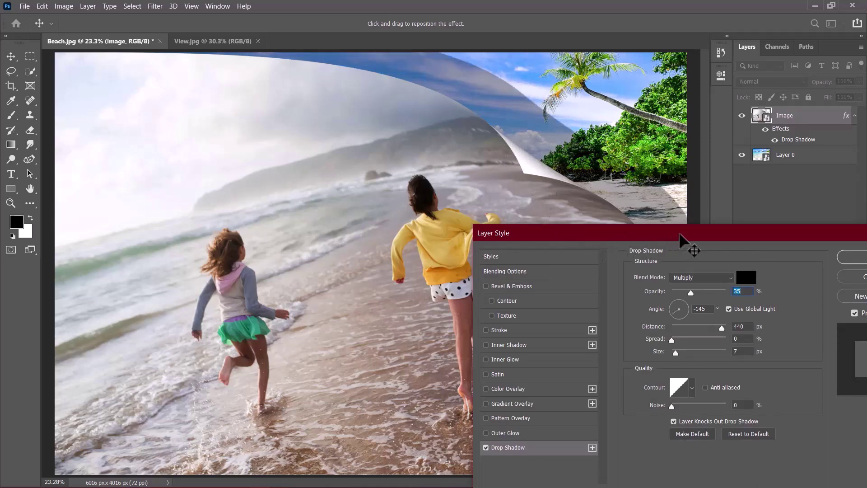
pyautogui.moveTo(667, 238); pyautogui.dragTo(591, 199)
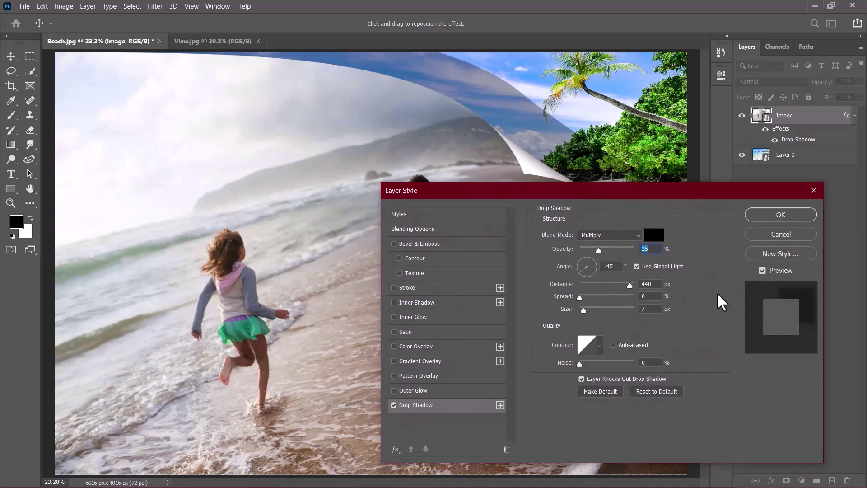
# - Turn off Use Global Light and set angle -156°, distance 21 px, spread 9%, size 70 px
pyautogui.click(637, 266)
pyautogui.doubleClick(616, 267)
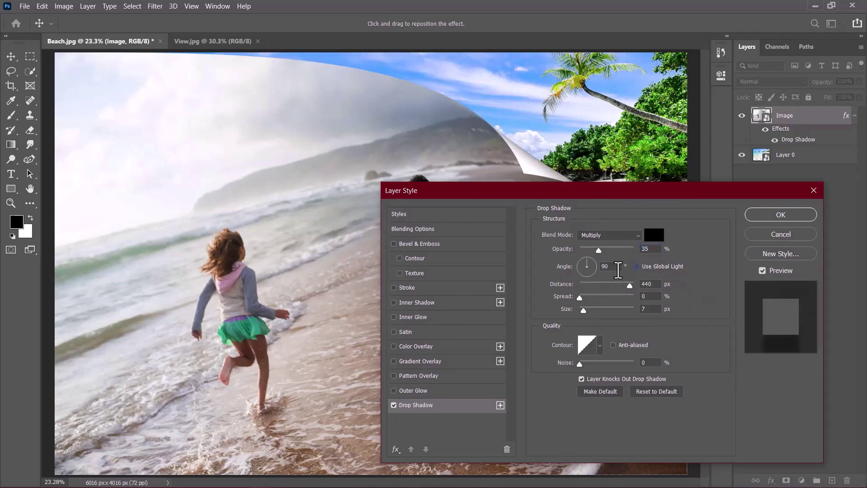
pyautogui.write('-156')
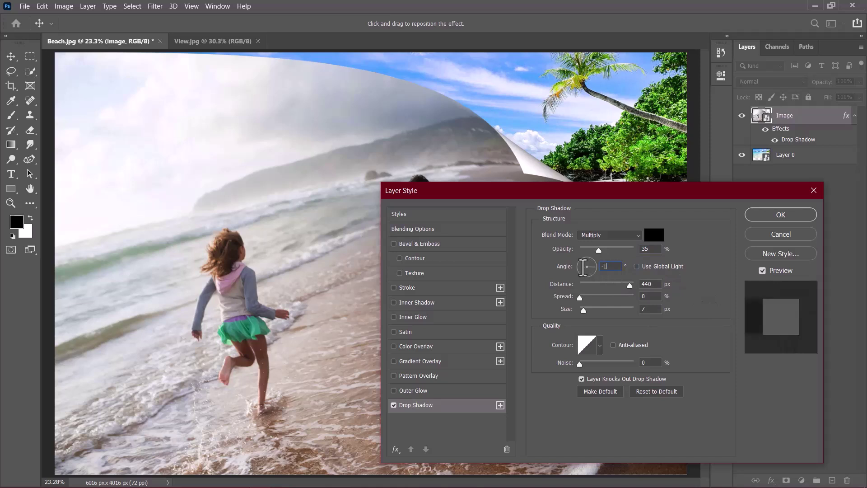
pyautogui.doubleClick(659, 284)
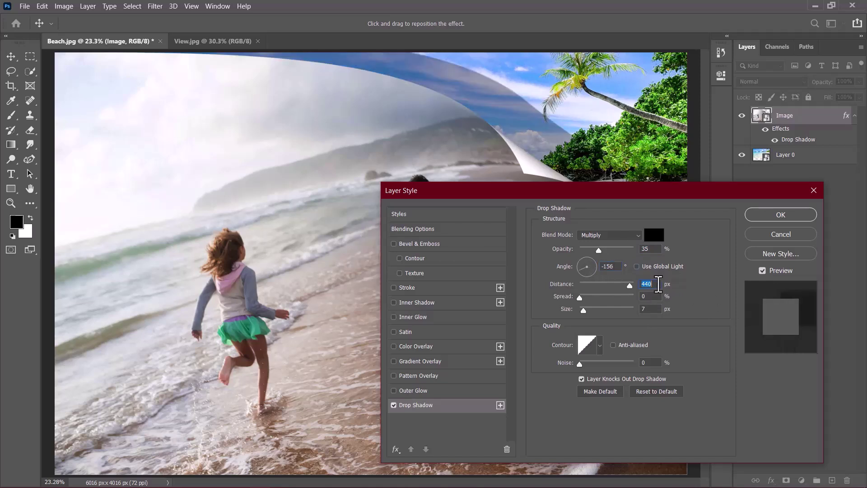
pyautogui.write('21')
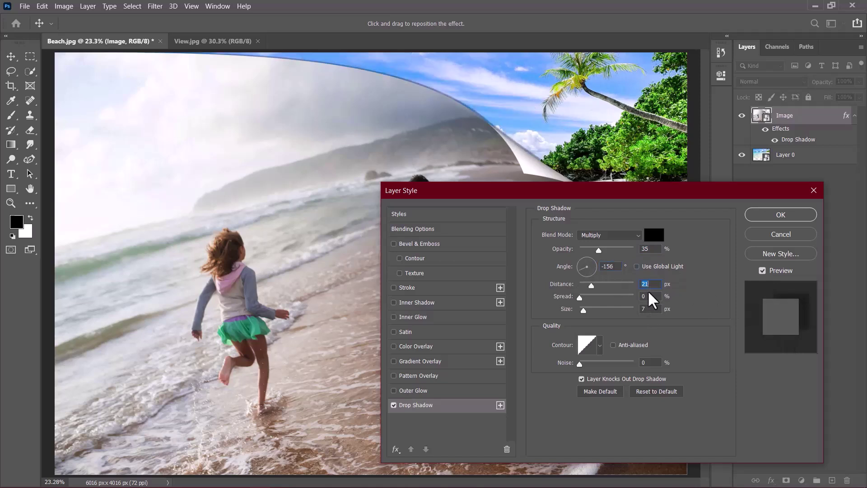
pyautogui.press('Tab')
pyautogui.write('9')
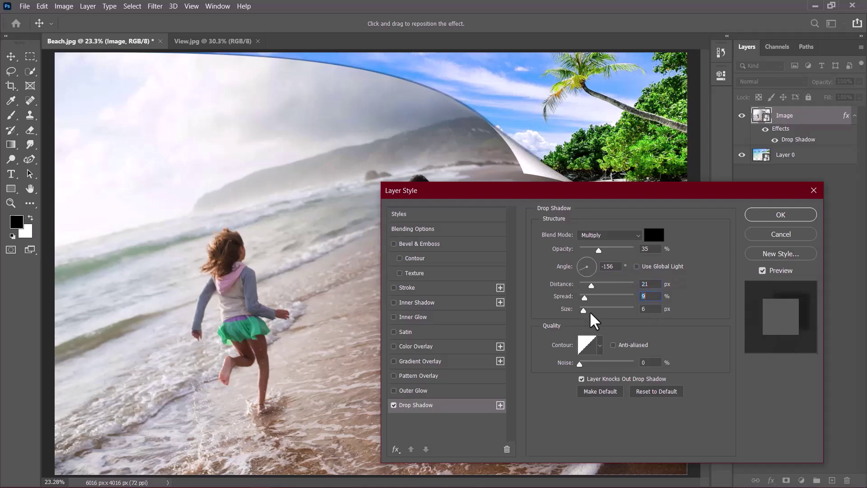
pyautogui.click(599, 309)
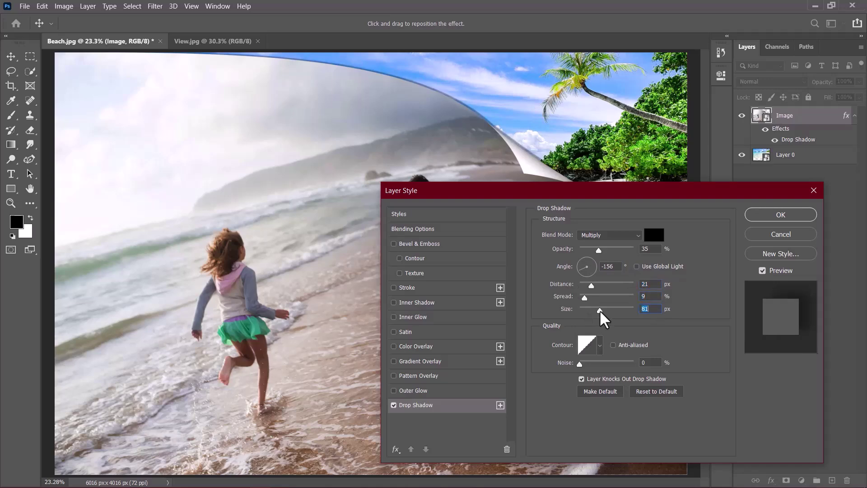
# - Commit the drop shadow and toggle its visibility off and on to compare
pyautogui.click(766, 218)
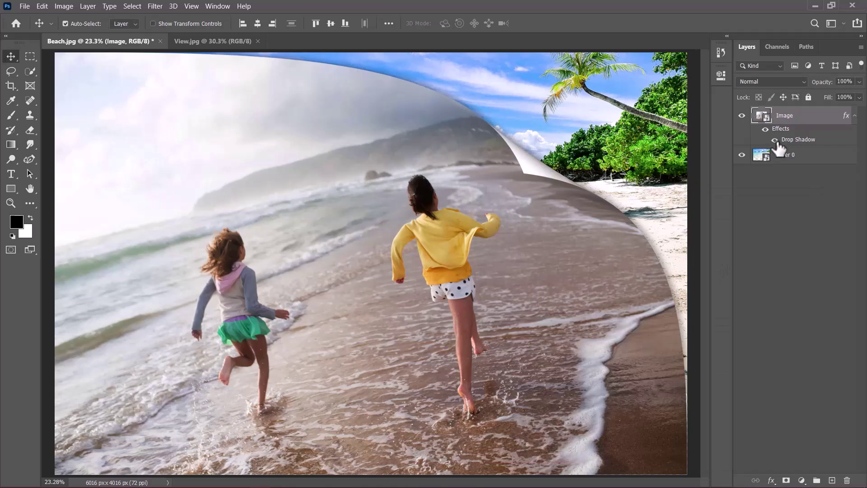
pyautogui.click(775, 141)
pyautogui.click(776, 141)
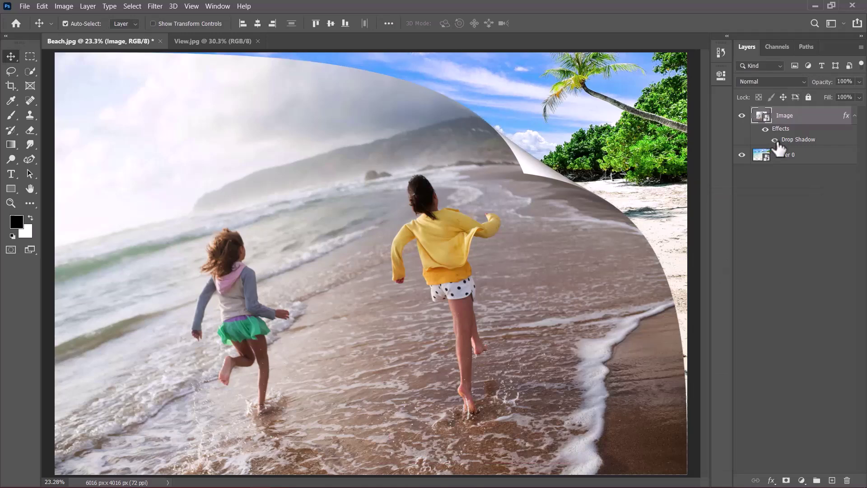
pyautogui.click(776, 140)
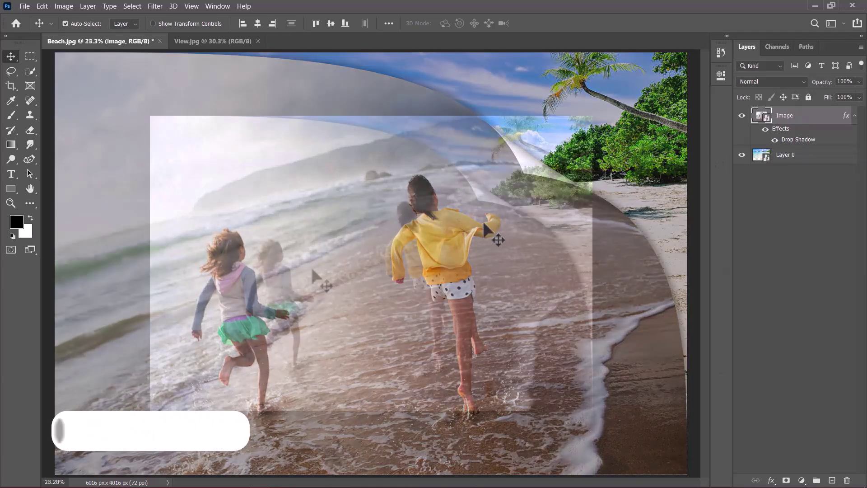